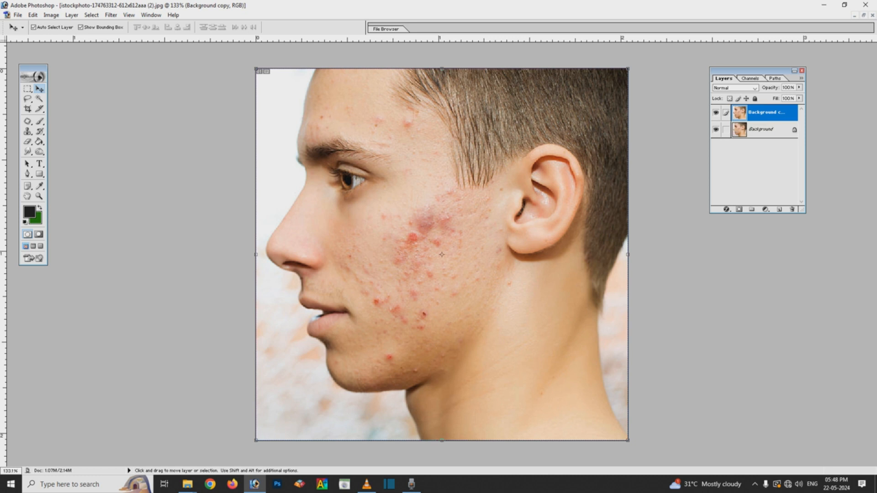
# Step: Invert the colours of the background copy layer and set its blend mode to Vivid Light
pyautogui.hotkey('ctrl', 'i')
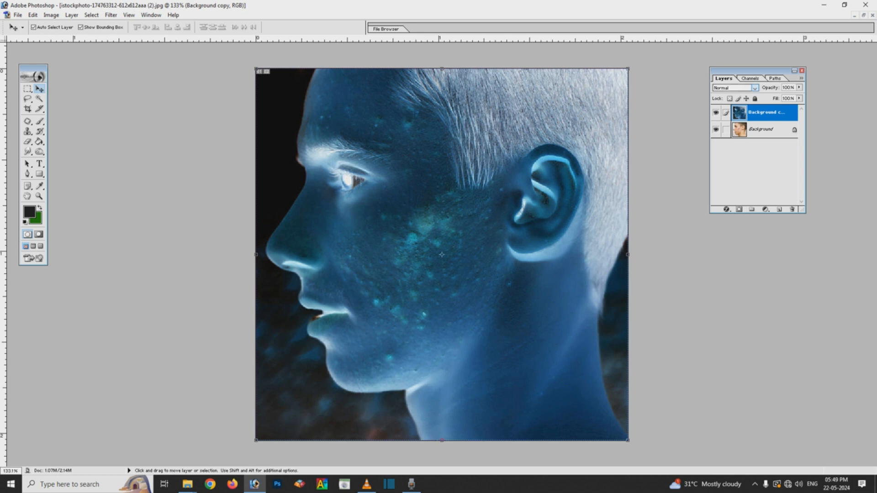
pyautogui.click(754, 88)
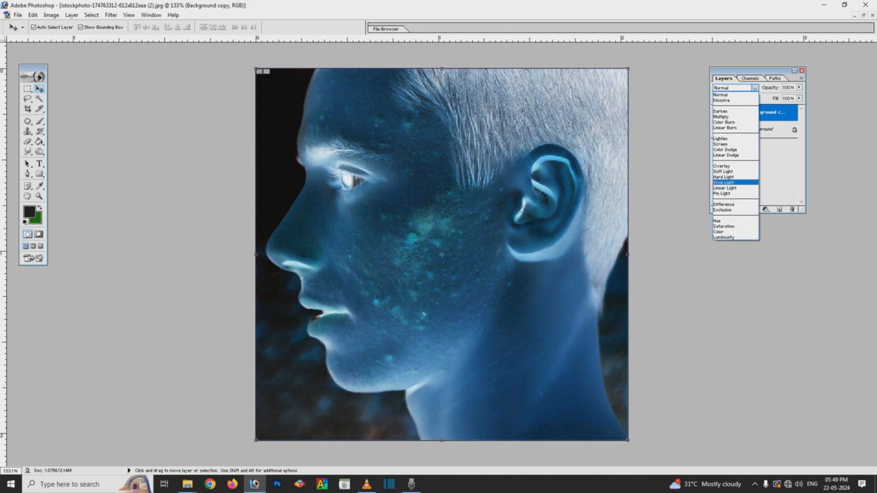
pyautogui.click(723, 182)
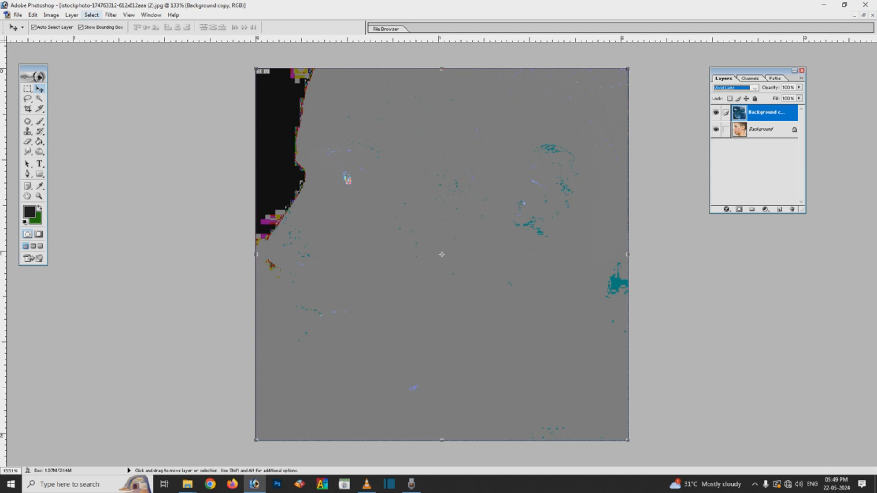
# Step: Apply a High Pass filter to the copy layer, lowering its radius slightly to smooth the skin
pyautogui.click(111, 15)
pyautogui.moveTo(137, 193)
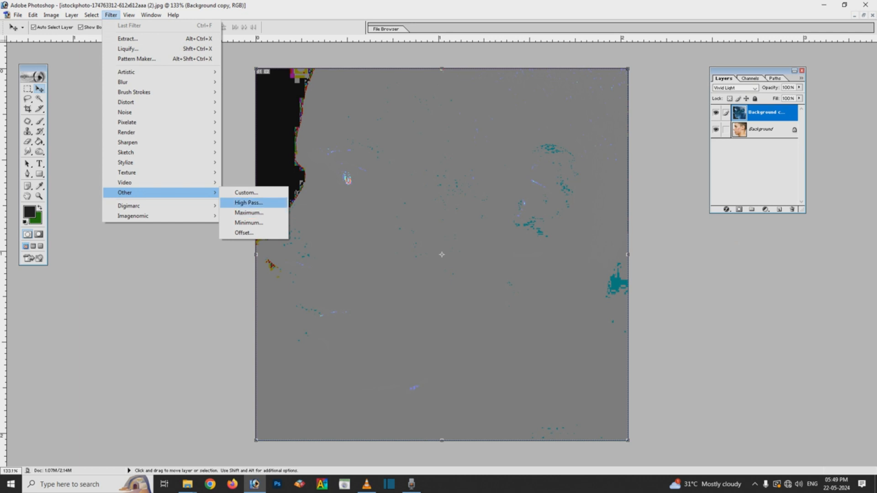
pyautogui.press('Return')
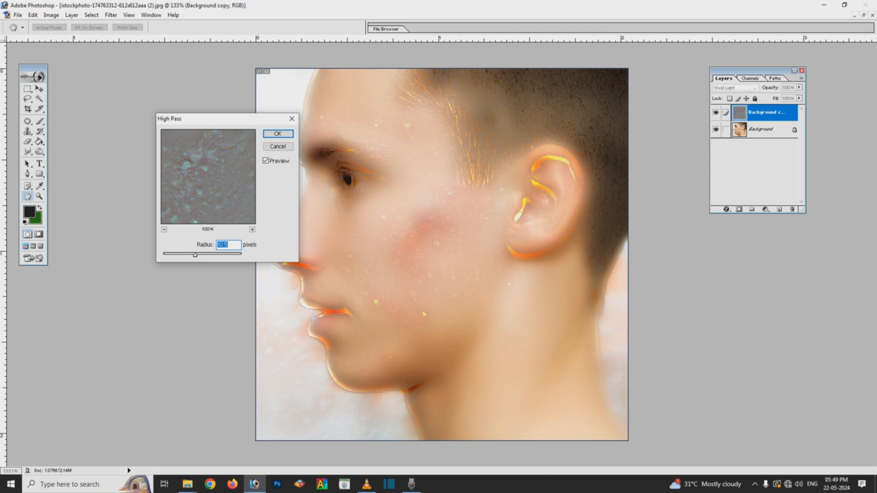
pyautogui.moveTo(195, 256)
pyautogui.mouseDown()
pyautogui.moveTo(185, 255)
pyautogui.moveTo(192, 255)
pyautogui.mouseUp()
pyautogui.press('Return')
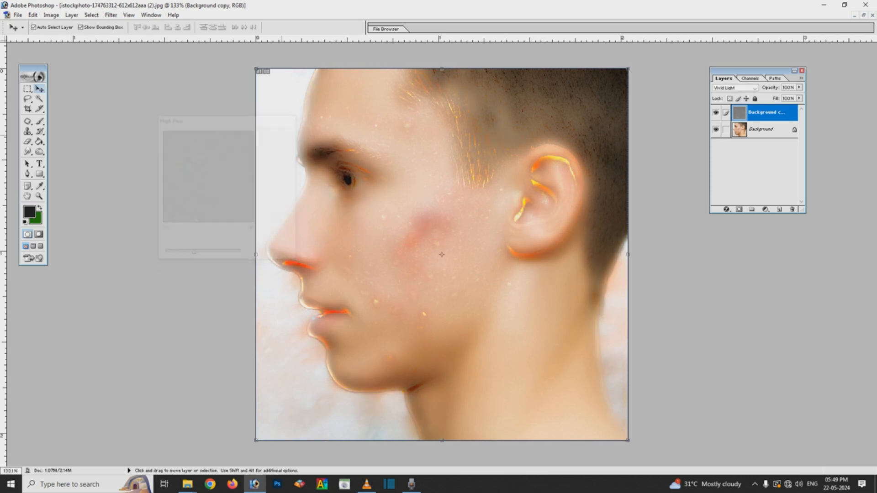
# Step: Apply a Gaussian Blur to the copy layer, raising its radius slightly to bring back fine skin texture
pyautogui.click(111, 14)
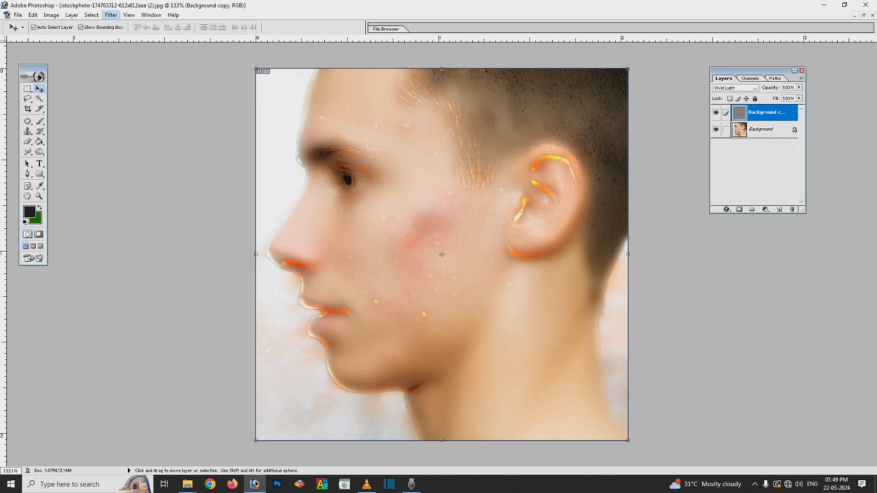
pyautogui.moveTo(135, 81)
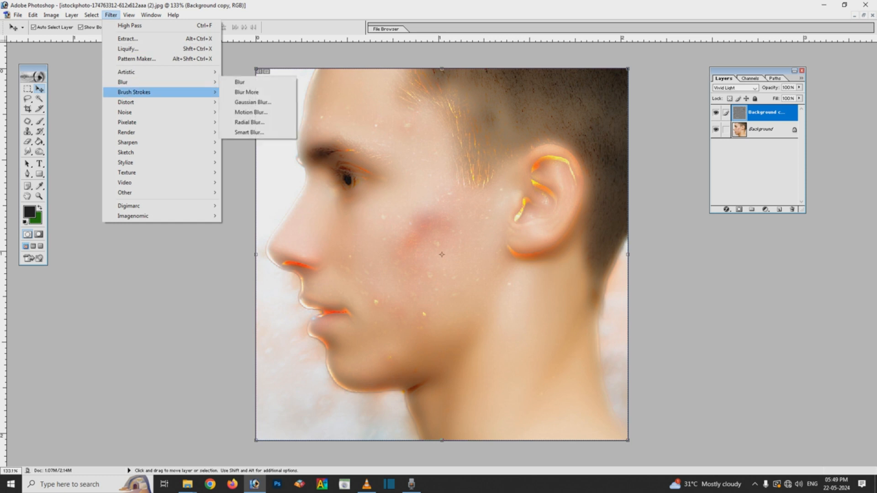
pyautogui.click(252, 101)
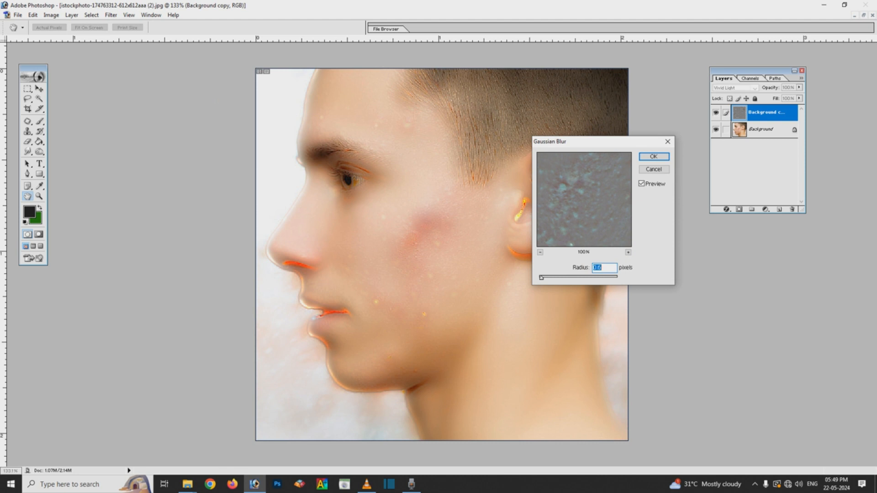
pyautogui.press('Up')
pyautogui.press('Up')
pyautogui.press('Up')
pyautogui.press('Up')
pyautogui.press('Return')
# Step: Add a layer mask to the copy layer and invert it to solid black
pyautogui.press('v')
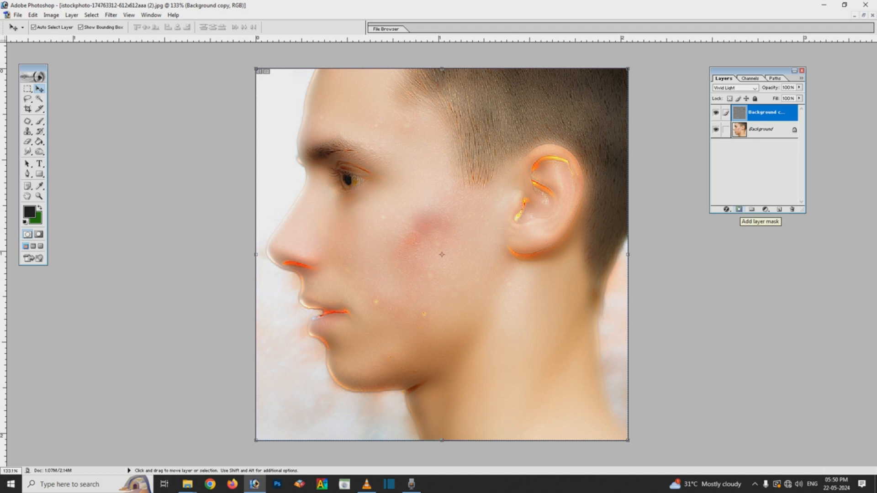
pyautogui.click(738, 209)
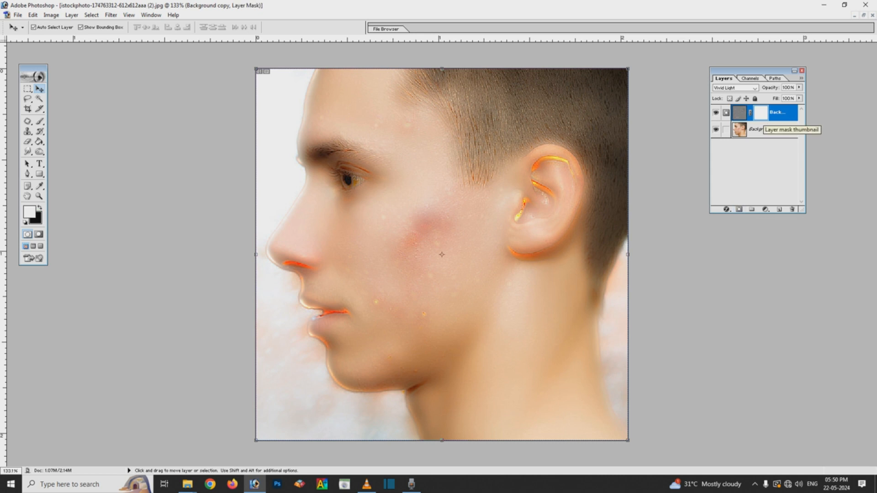
pyautogui.hotkey('ctrl', 'i')
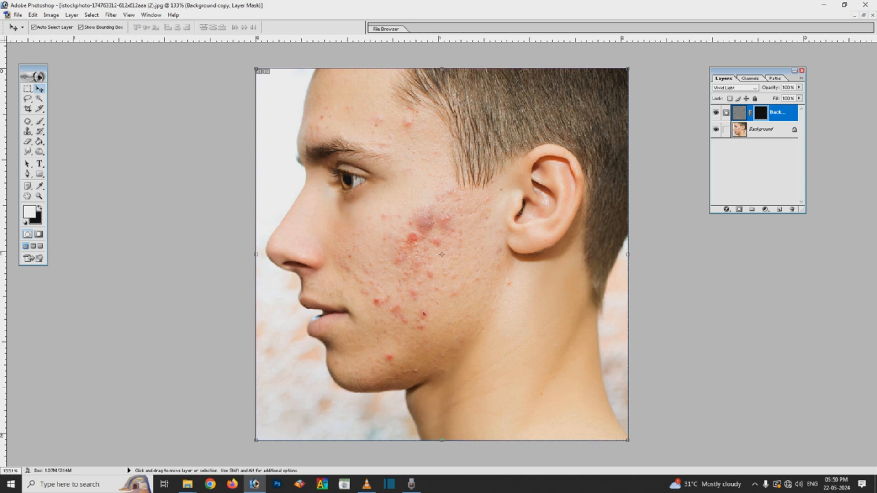
# Step: Brush white on the layer mask over the acne on the cheek, jaw and forehead, leaving eye, lips and hair unpainted
pyautogui.click(40, 121)
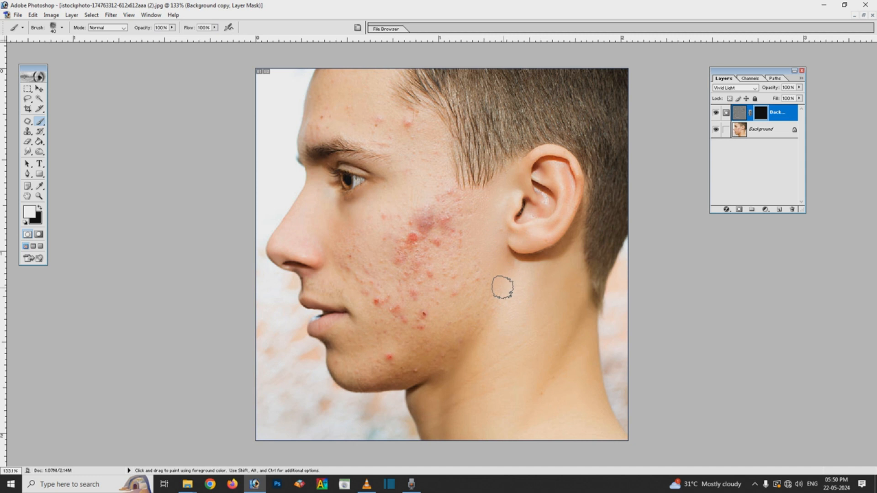
pyautogui.moveTo(491, 290)
pyautogui.mouseDown()
pyautogui.moveTo(474, 215)
pyautogui.moveTo(456, 300)
pyautogui.moveTo(446, 297)
pyautogui.moveTo(454, 350)
pyautogui.moveTo(437, 365)
pyautogui.moveTo(397, 372)
pyautogui.moveTo(416, 361)
pyautogui.moveTo(383, 368)
pyautogui.moveTo(389, 356)
pyautogui.moveTo(418, 364)
pyautogui.moveTo(398, 374)
pyautogui.moveTo(355, 375)
pyautogui.moveTo(341, 365)
pyautogui.moveTo(377, 343)
pyautogui.moveTo(350, 346)
pyautogui.moveTo(381, 310)
pyautogui.moveTo(428, 318)
pyautogui.moveTo(416, 329)
pyautogui.moveTo(432, 317)
pyautogui.moveTo(425, 335)
pyautogui.moveTo(396, 336)
pyautogui.moveTo(413, 342)
pyautogui.moveTo(415, 364)
pyautogui.moveTo(402, 367)
pyautogui.moveTo(401, 347)
pyautogui.moveTo(419, 326)
pyautogui.mouseUp()
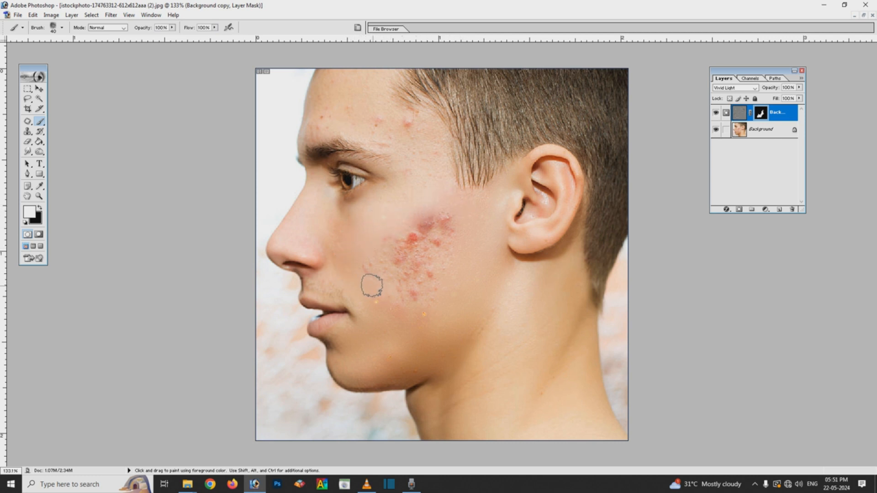
pyautogui.moveTo(407, 306)
pyautogui.mouseDown()
pyautogui.moveTo(367, 257)
pyautogui.moveTo(380, 274)
pyautogui.moveTo(438, 293)
pyautogui.moveTo(429, 280)
pyautogui.moveTo(459, 222)
pyautogui.moveTo(390, 249)
pyautogui.moveTo(431, 250)
pyautogui.moveTo(455, 274)
pyautogui.moveTo(408, 242)
pyautogui.moveTo(405, 253)
pyautogui.moveTo(389, 222)
pyautogui.moveTo(419, 157)
pyautogui.moveTo(400, 137)
pyautogui.moveTo(373, 118)
pyautogui.moveTo(398, 142)
pyautogui.moveTo(390, 147)
pyautogui.moveTo(365, 129)
pyautogui.moveTo(325, 127)
pyautogui.moveTo(326, 117)
pyautogui.moveTo(313, 130)
pyautogui.moveTo(312, 119)
pyautogui.moveTo(305, 137)
pyautogui.moveTo(335, 80)
pyautogui.moveTo(346, 81)
pyautogui.moveTo(348, 110)
pyautogui.moveTo(375, 110)
pyautogui.moveTo(324, 115)
pyautogui.moveTo(371, 79)
pyautogui.moveTo(415, 127)
pyautogui.moveTo(426, 162)
pyautogui.moveTo(426, 141)
pyautogui.moveTo(434, 160)
pyautogui.moveTo(435, 129)
pyautogui.moveTo(450, 197)
pyautogui.moveTo(474, 200)
pyautogui.moveTo(449, 226)
pyautogui.moveTo(457, 251)
pyautogui.moveTo(483, 266)
pyautogui.moveTo(465, 354)
pyautogui.moveTo(475, 345)
pyautogui.moveTo(414, 357)
pyautogui.moveTo(422, 364)
pyautogui.moveTo(390, 359)
pyautogui.mouseUp()
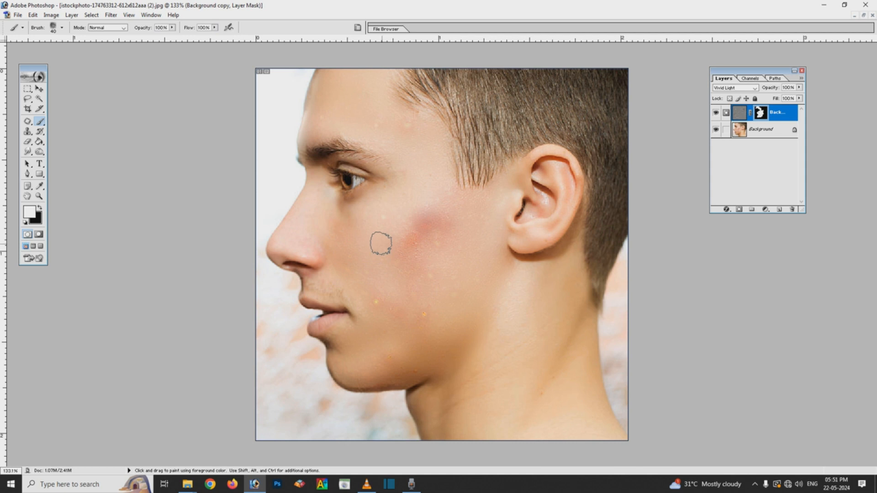
pyautogui.scroll(-2, 434, 190)
pyautogui.scroll(2, 434, 190)
# Step: Toggle the copy layer's visibility several times to compare the face before and after smoothing
pyautogui.click(716, 113)
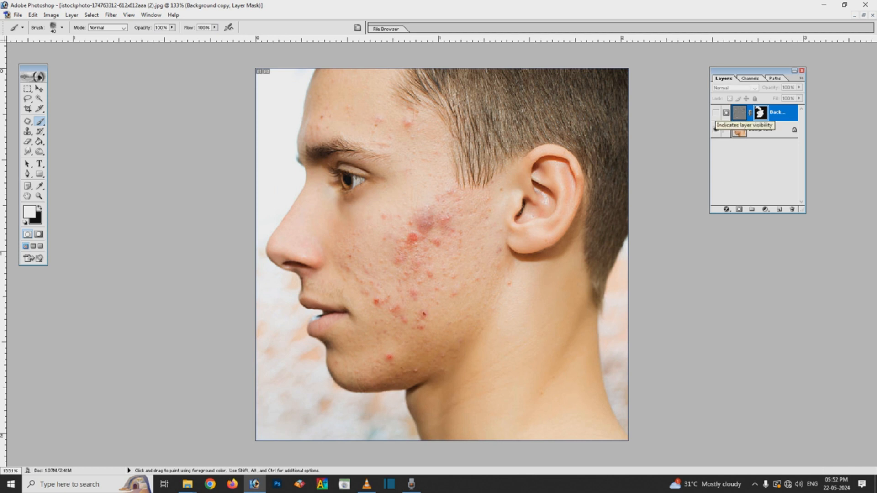
pyautogui.click(716, 113)
pyautogui.click(716, 113)
pyautogui.click(715, 113)
pyautogui.click(715, 113)
pyautogui.click(715, 113)
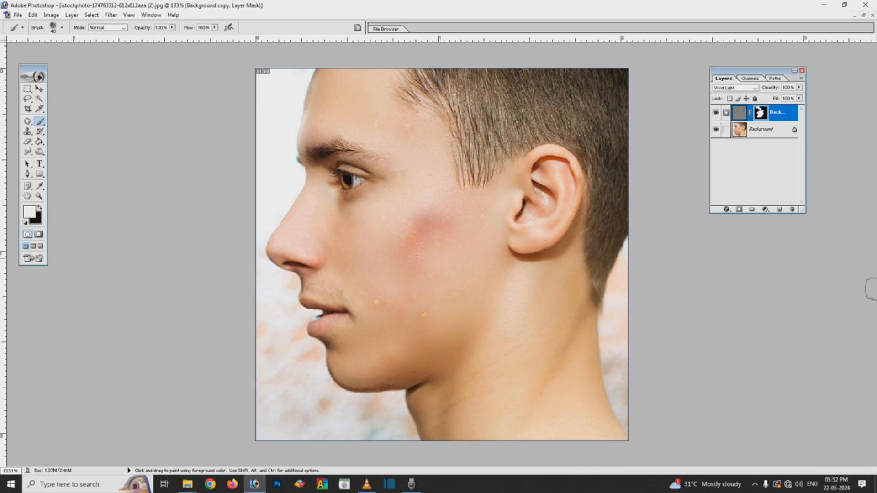
# Step: Activate the Clone Stamp tool
pyautogui.press('s')
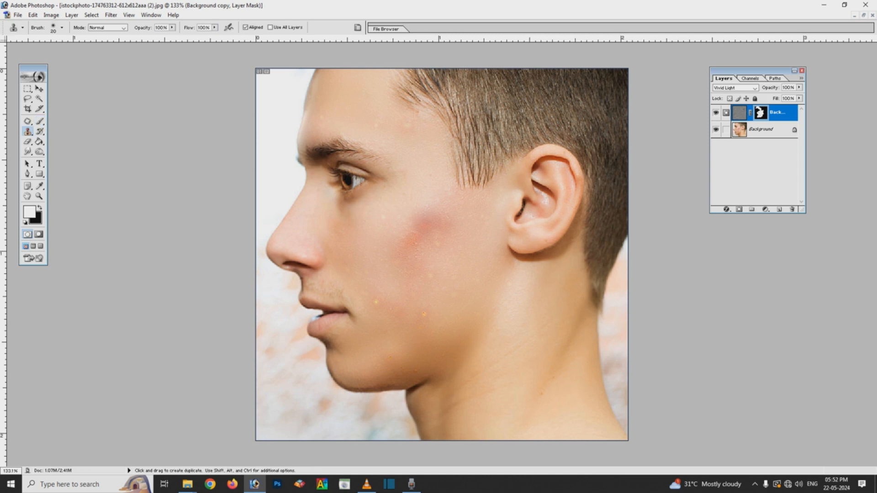
pyautogui.click(28, 131)
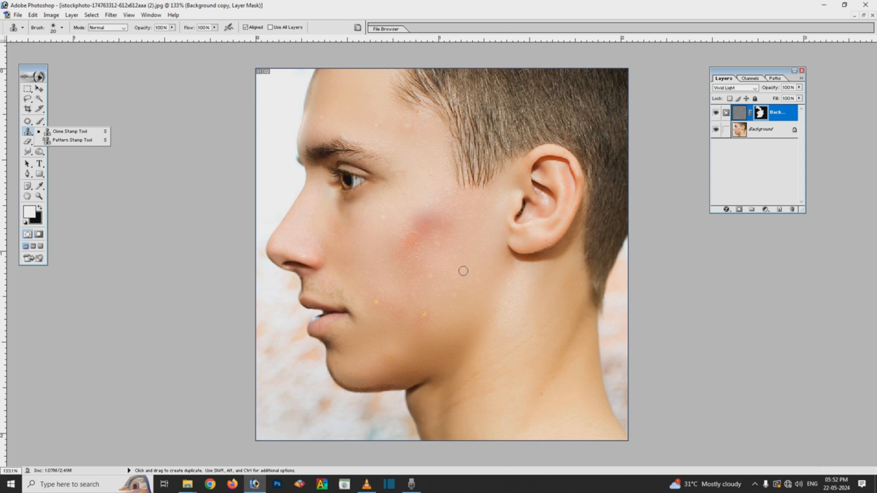
pyautogui.hotkey('ctrl', 'shift', 's')
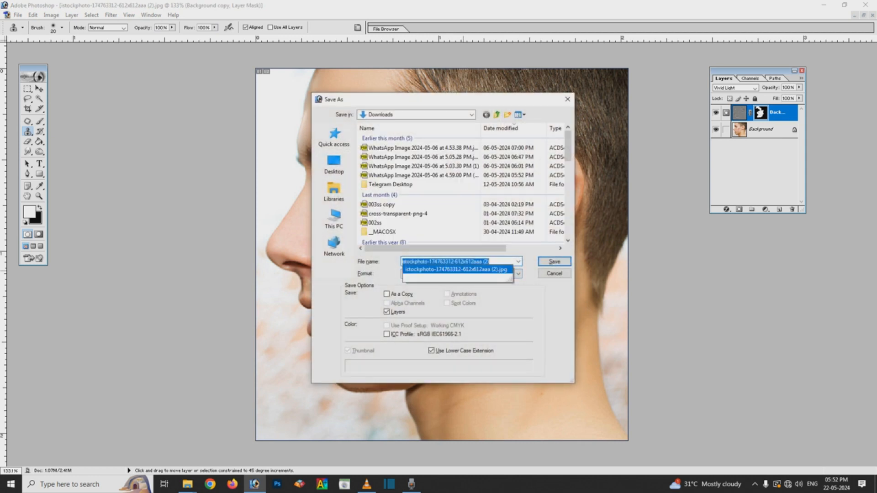
pyautogui.press('Right')
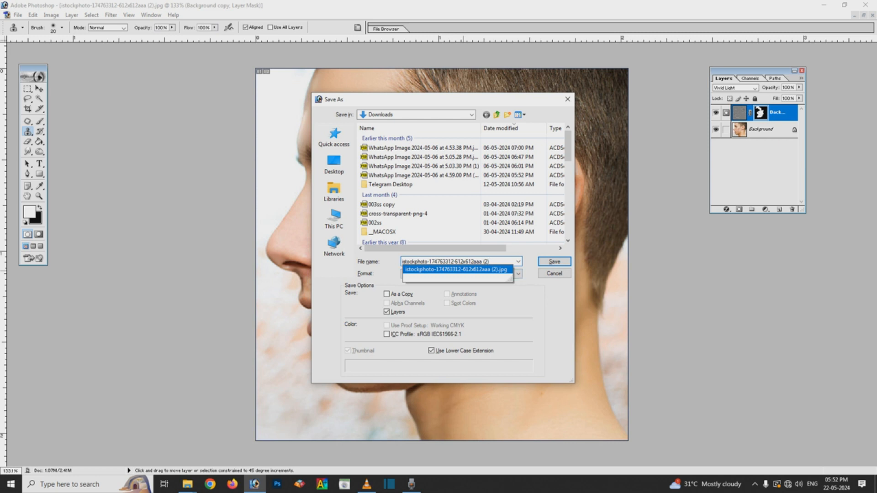
pyautogui.press('BackSpace')
pyautogui.press('BackSpace')
pyautogui.press('BackSpace')
pyautogui.press('BackSpace')
pyautogui.press('BackSpace')
pyautogui.press('BackSpace')
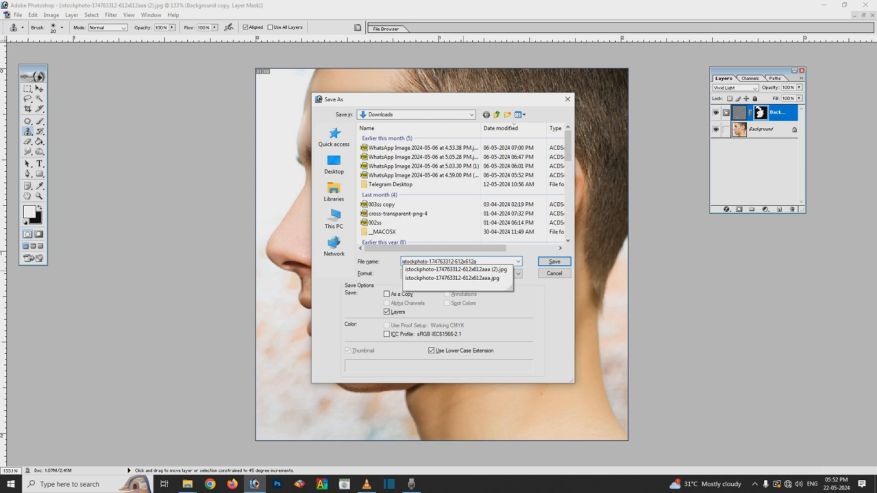
pyautogui.write('bbb')
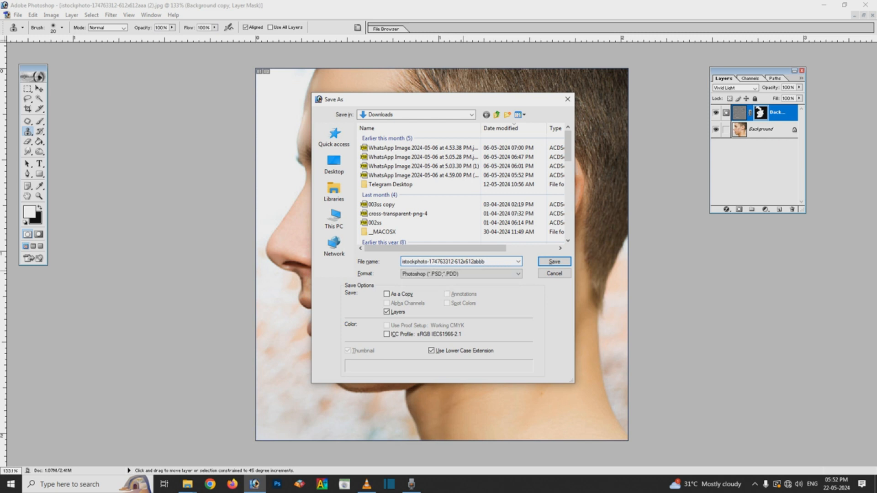
pyautogui.press('Return')
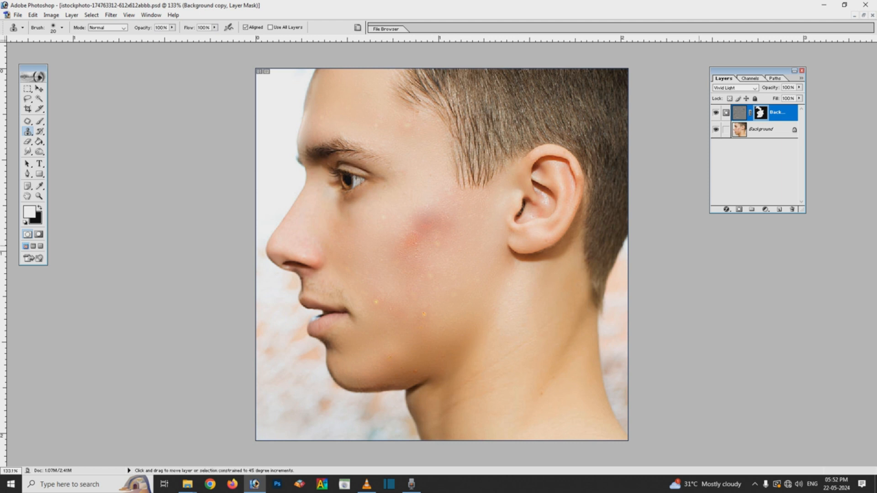
# Step: Merge all visible layers and clone clean skin over the yellow spot near the corner of the mouth
pyautogui.hotkey('ctrl', 'shift', 'e')
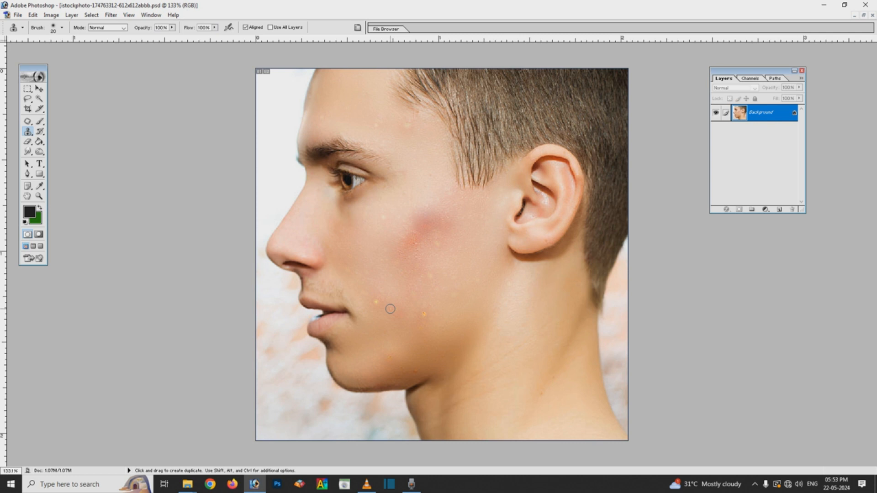
pyautogui.keyDown('alt'); pyautogui.click(370, 287); pyautogui.keyUp('alt')
pyautogui.click(376, 301)
pyautogui.click(389, 308)
pyautogui.click(425, 313)
pyautogui.moveTo(425, 312); pyautogui.dragTo(428, 316)
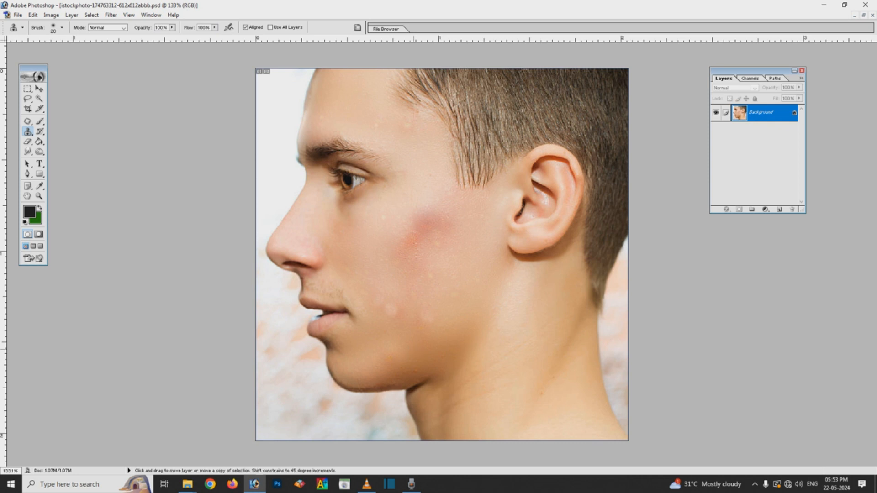
pyautogui.hotkey('ctrl', 'alt', 'z')
pyautogui.hotkey('ctrl', 'alt', 'z')
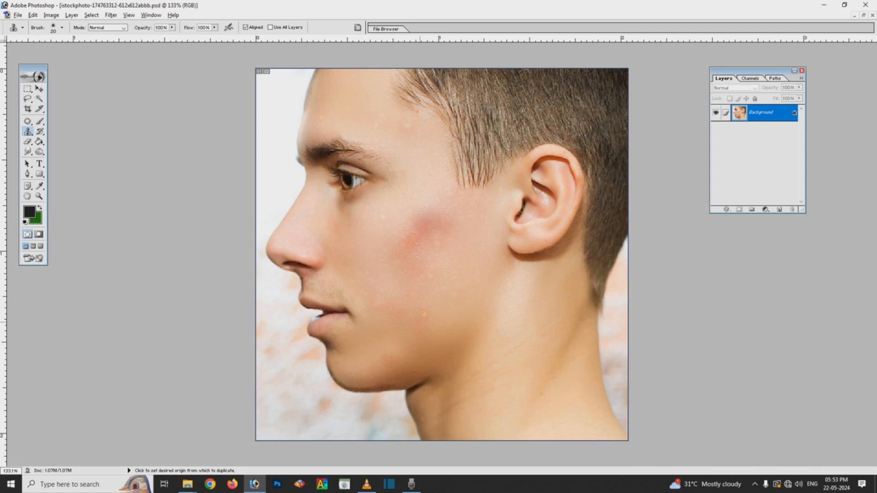
# Step: Clone clean skin over the small bright spot on the lower cheek
pyautogui.click(426, 314)
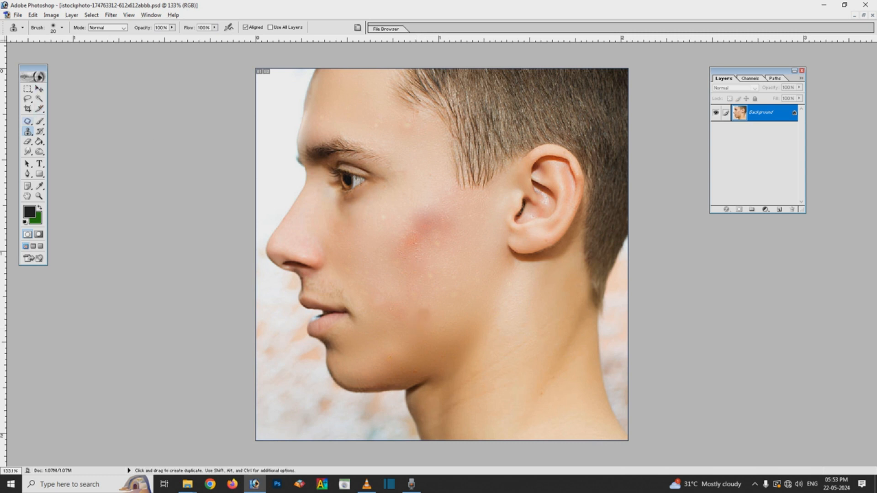
# Step: Use the Patch tool to replace the remaining small spots on the cheek with nearby clean skin
pyautogui.click(28, 121)
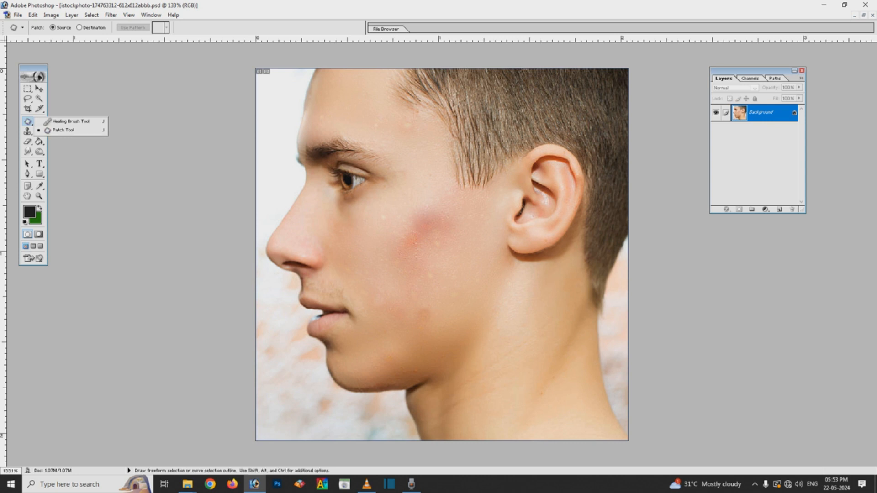
pyautogui.moveTo(386, 209); pyautogui.dragTo(387, 237)
pyautogui.moveTo(428, 269); pyautogui.dragTo(434, 288)
pyautogui.moveTo(443, 299); pyautogui.dragTo(456, 293)
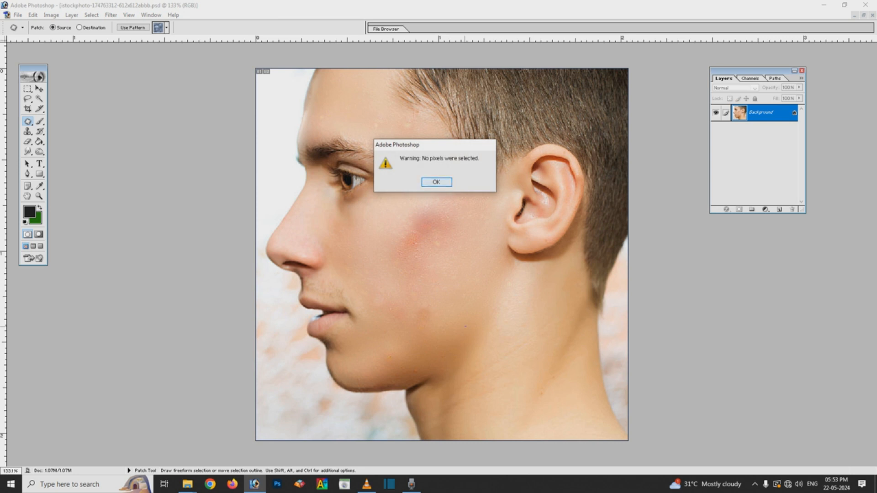
pyautogui.click(436, 181)
pyautogui.moveTo(446, 244); pyautogui.dragTo(438, 240)
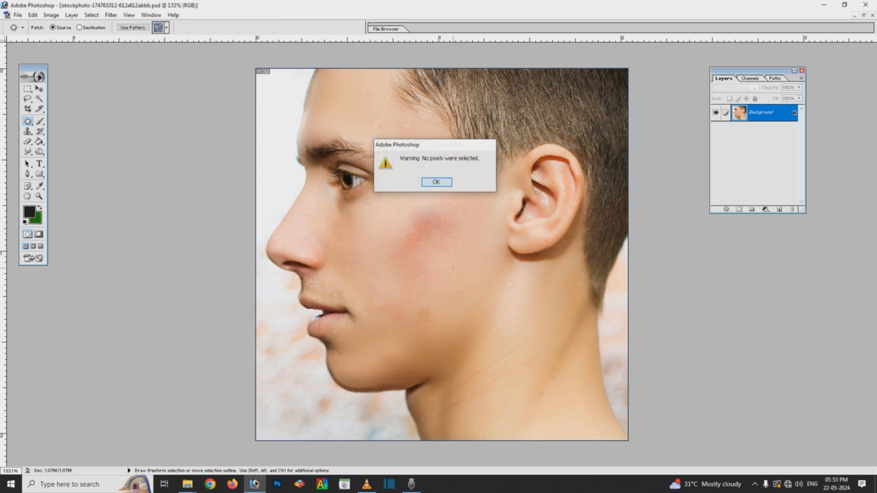
pyautogui.press('Return')
# Step: Patch the remaining blemishes on the forehead with clean skin and clear the selection
pyautogui.moveTo(405, 119)
pyautogui.mouseDown()
pyautogui.moveTo(417, 131)
pyautogui.moveTo(416, 120)
pyautogui.mouseUp()
pyautogui.moveTo(410, 125)
pyautogui.mouseDown()
pyautogui.moveTo(425, 128)
pyautogui.moveTo(389, 132)
pyautogui.moveTo(374, 123)
pyautogui.mouseUp()
pyautogui.click(381, 130)
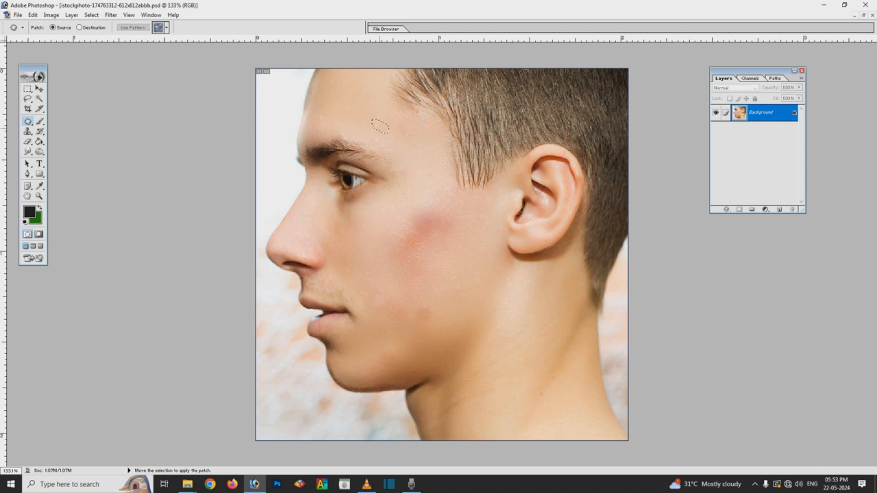
pyautogui.hotkey('ctrl', 'd')
pyautogui.moveTo(325, 111); pyautogui.dragTo(359, 130)
pyautogui.hotkey('ctrl', 'd')
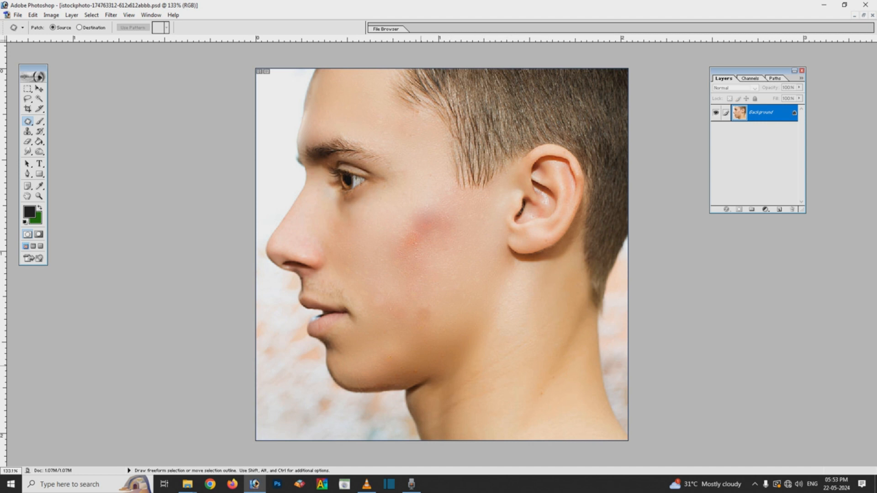
# Step: Patch the leftover spot along the jaw with clean skin and clear the selection
pyautogui.moveTo(419, 363)
pyautogui.mouseDown()
pyautogui.moveTo(407, 372)
pyautogui.moveTo(416, 375)
pyautogui.moveTo(387, 351)
pyautogui.moveTo(408, 351)
pyautogui.mouseUp()
pyautogui.hotkey('ctrl', 'd')
pyautogui.press('v')
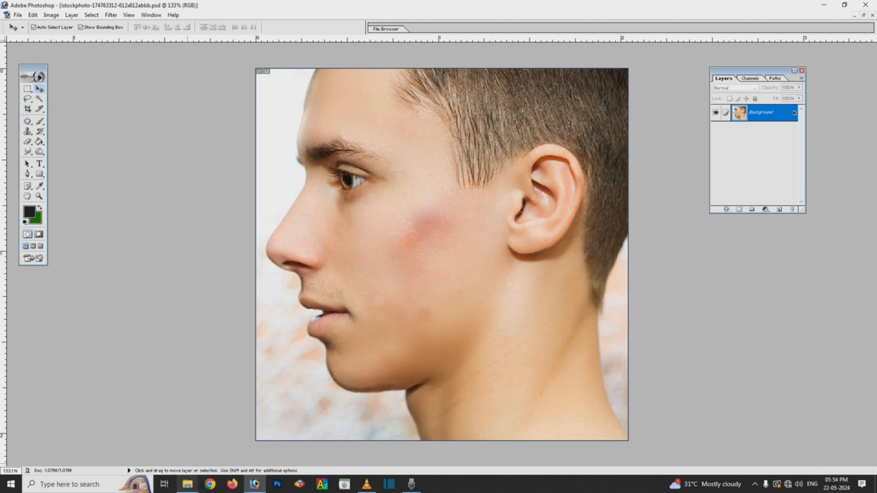
pyautogui.moveTo(187, 484)
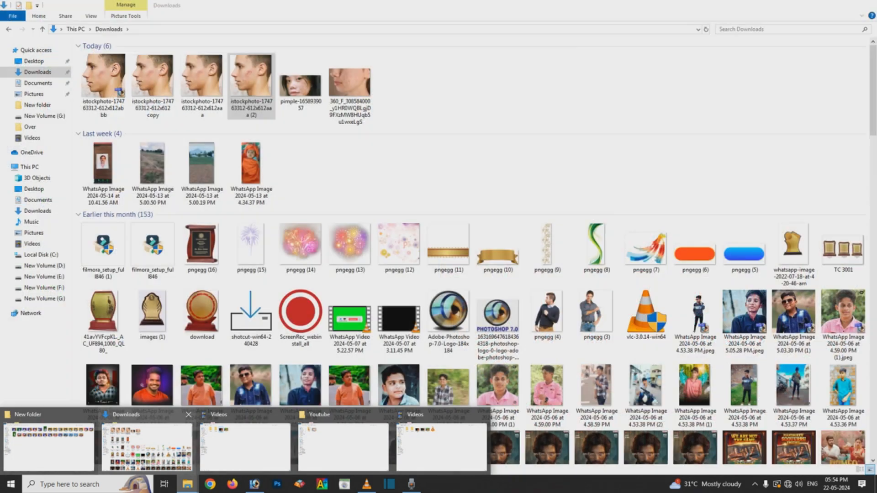
pyautogui.click(146, 445)
pyautogui.moveTo(252, 80); pyautogui.dragTo(259, 465)
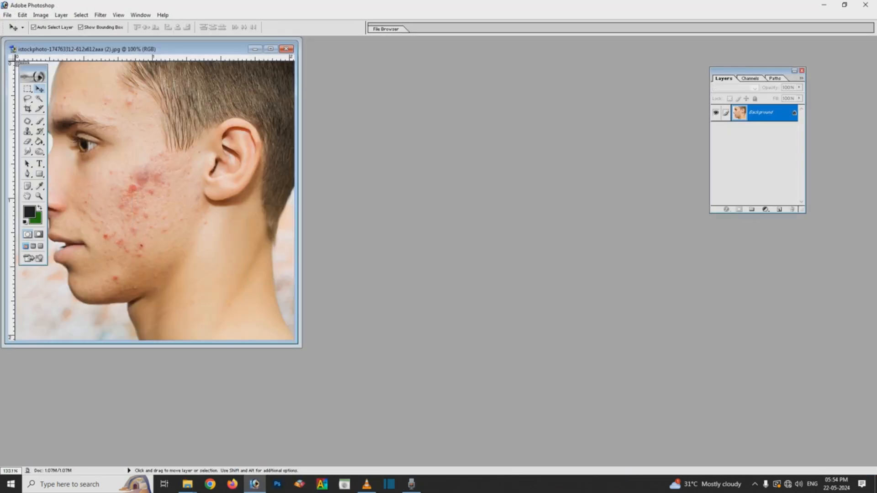
pyautogui.moveTo(174, 49); pyautogui.dragTo(518, 72)
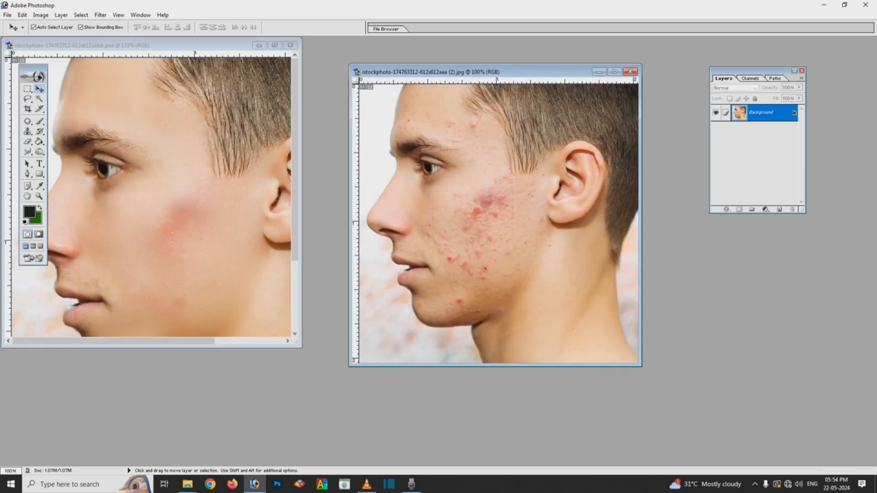
# Step: Inspect the retouched cheek at 200%, then show the retouched portrait at 100% to match the original's view
pyautogui.click(210, 46)
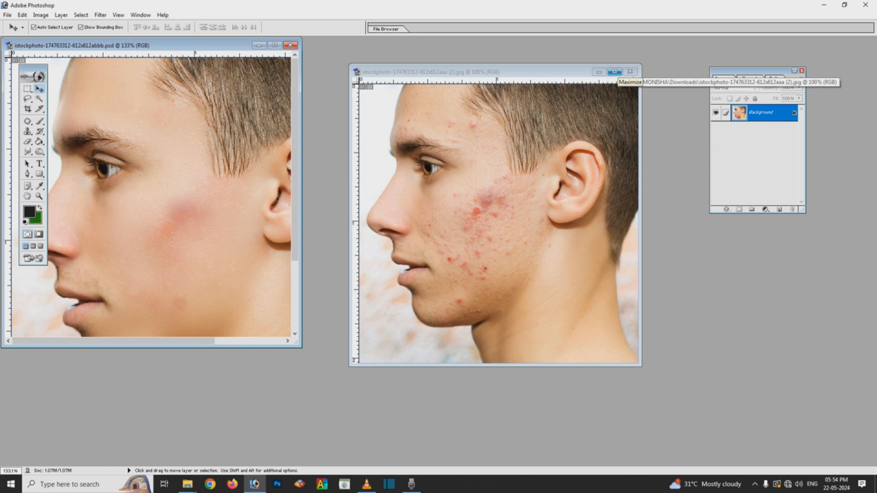
pyautogui.hotkey('ctrl', '+')
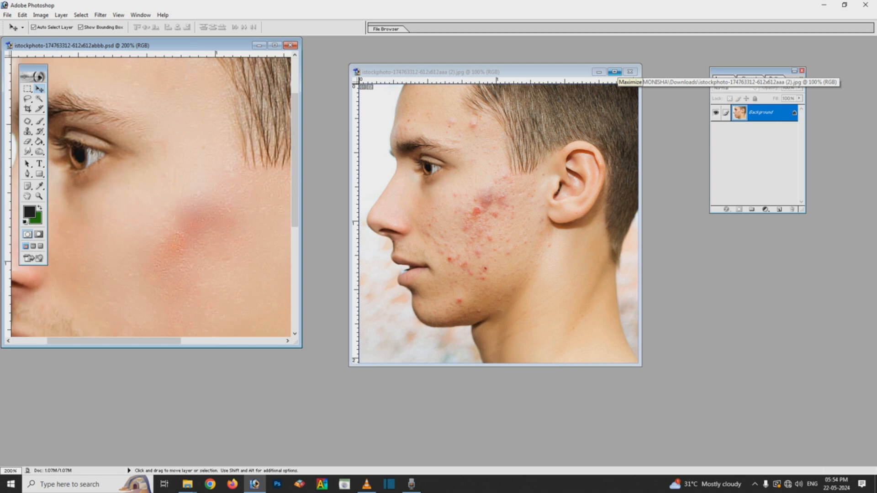
pyautogui.hotkey('ctrl', '-')
pyautogui.hotkey('ctrl', '-')
pyautogui.hotkey('ctrl', '+')
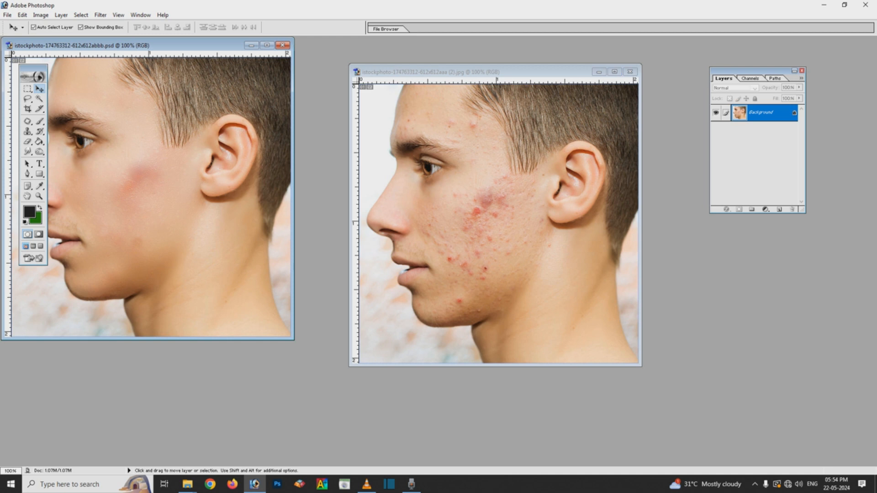
# Step: Enlarge the original photo to 200% on the acne area and arrange both image windows side by side without overlap
pyautogui.click(508, 74)
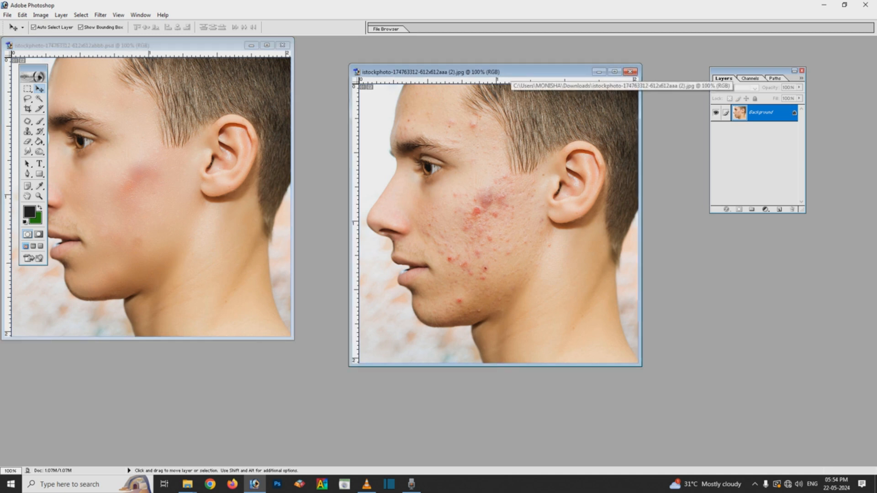
pyautogui.hotkey('ctrl', '+')
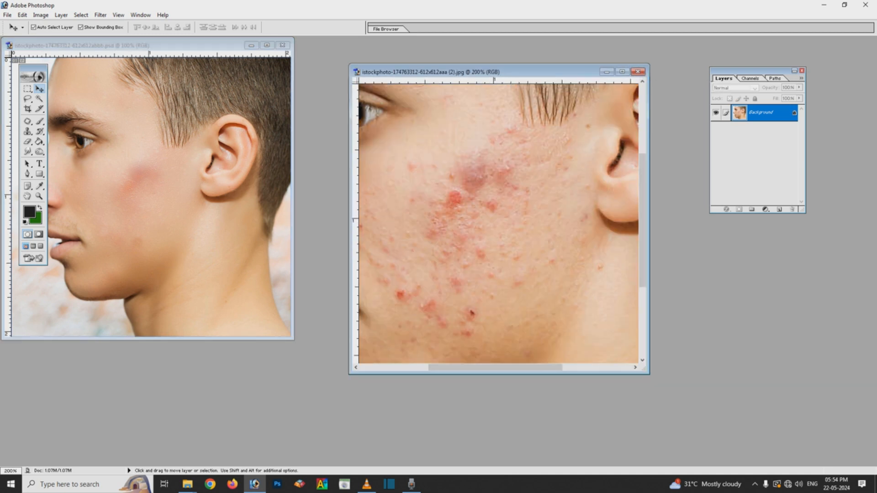
pyautogui.moveTo(502, 72); pyautogui.dragTo(556, 42)
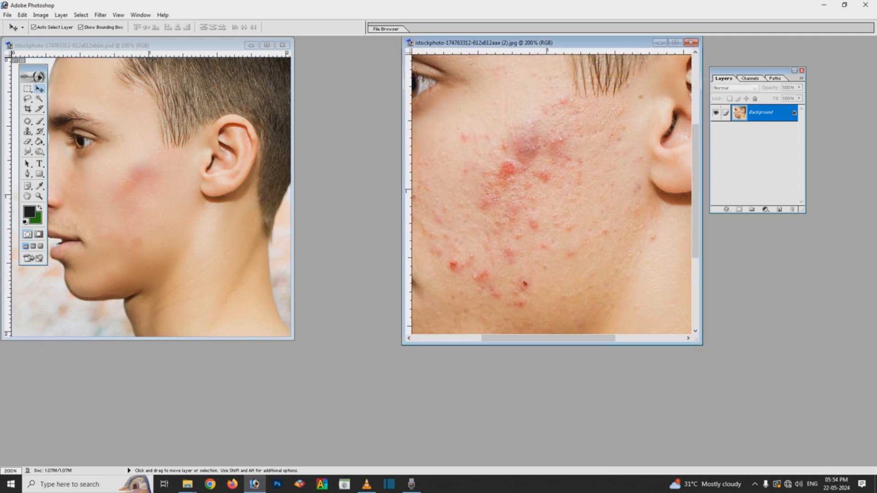
pyautogui.click(178, 46)
pyautogui.moveTo(178, 46); pyautogui.dragTo(278, 47)
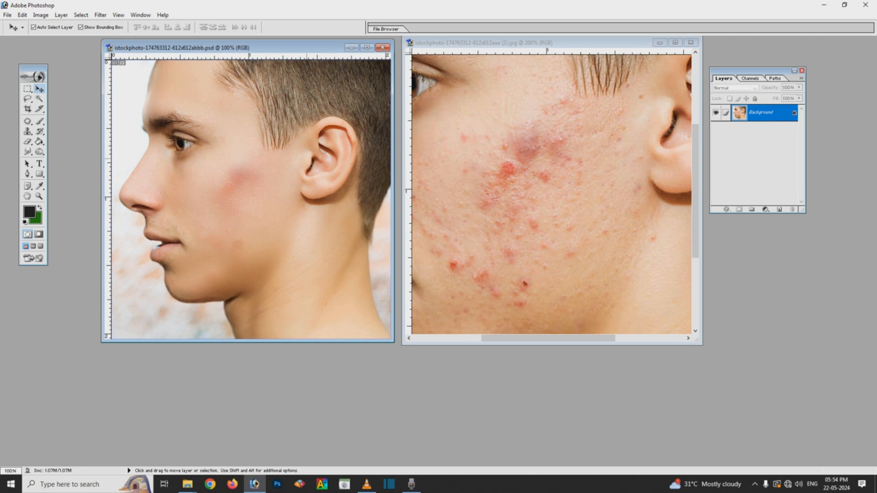
# Step: Compare the retouched portrait with the original's acne area, viewing the retouched cheek at 200% and the whole face at smaller scales
pyautogui.hotkey('ctrl', '+')
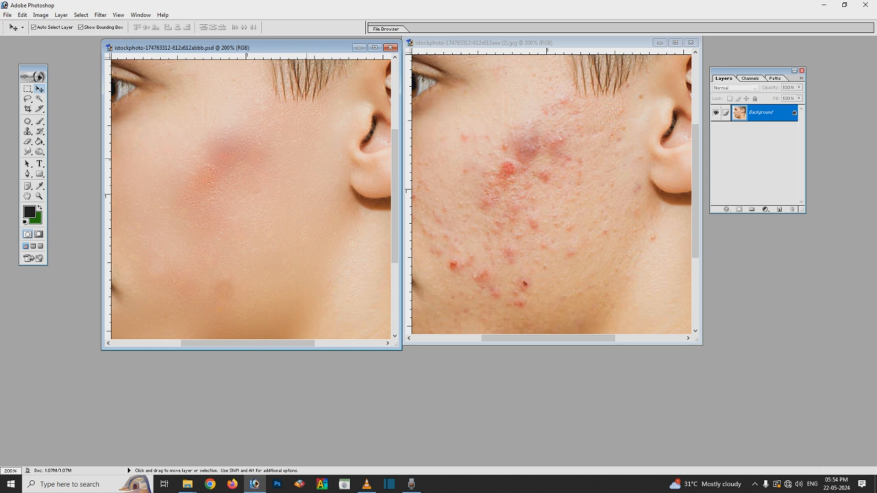
pyautogui.hotkey('ctrl', '-')
pyautogui.hotkey('ctrl', '-')
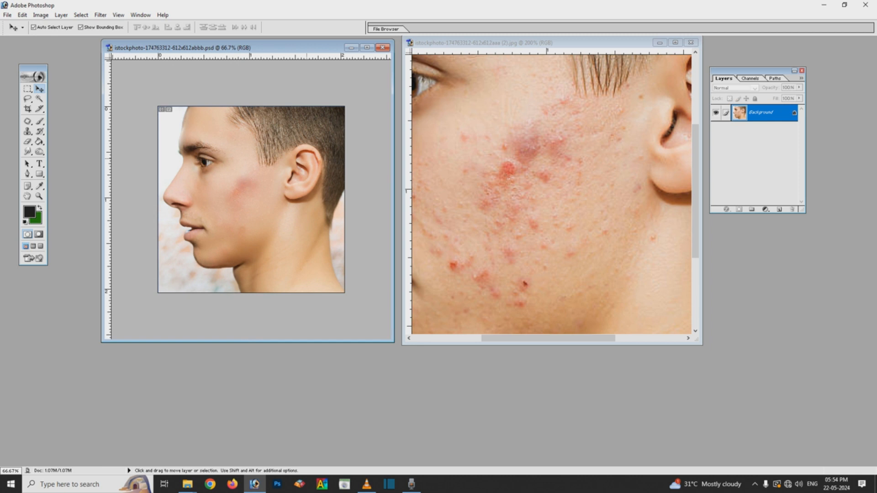
pyautogui.hotkey('ctrl', '+')
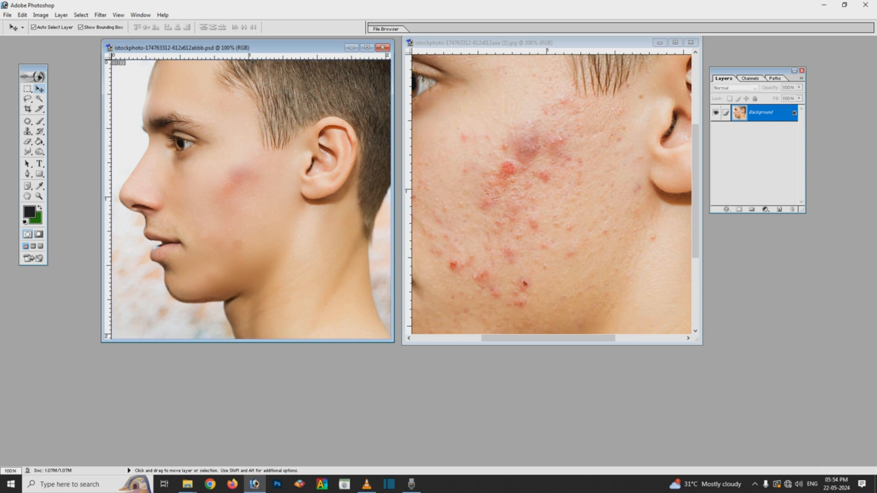
pyautogui.hotkey('ctrl', '-')
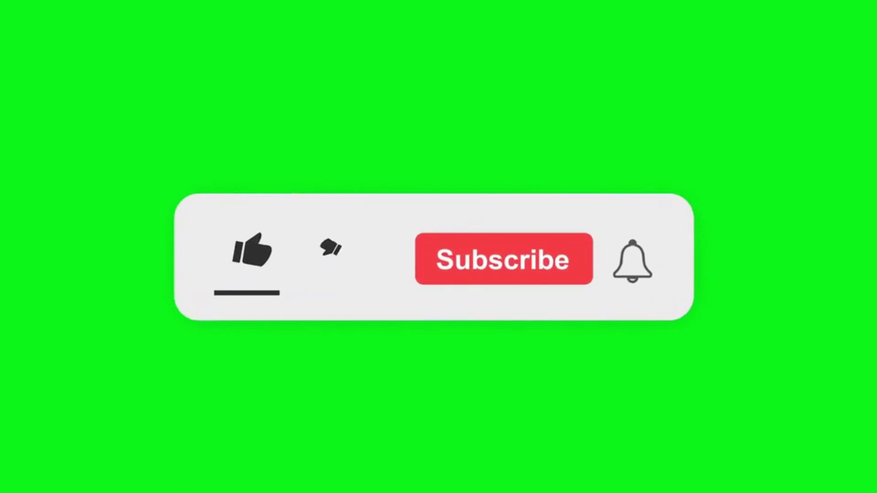